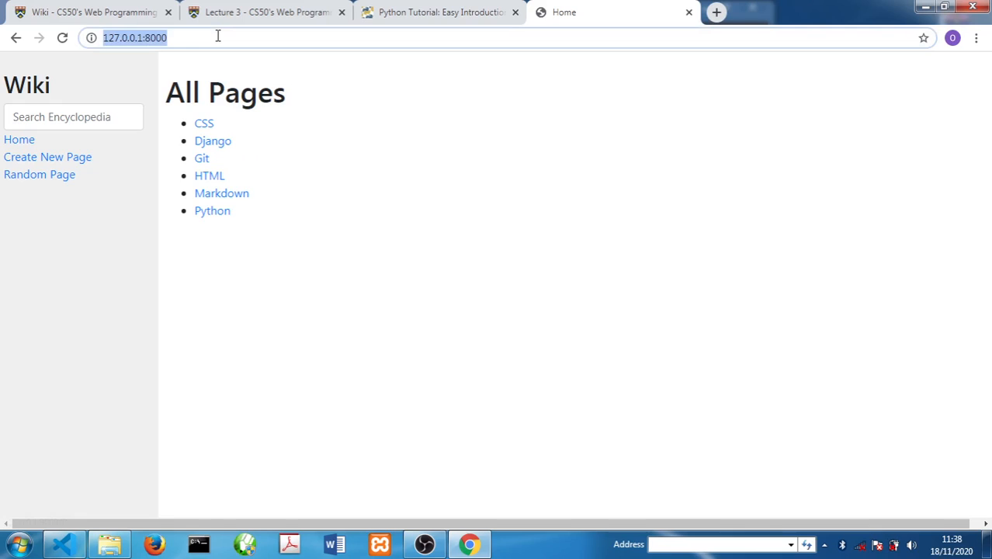
# Open the wiki's html entry by going to 127.0.0.1:8000/wiki/html
pyautogui.click(218, 36)
pyautogui.write('/')
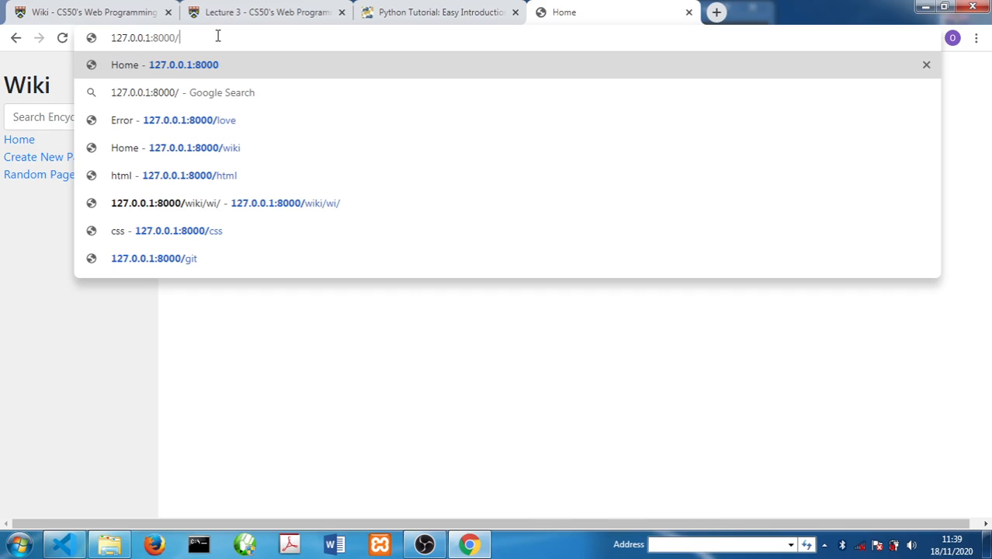
pyautogui.write('w')
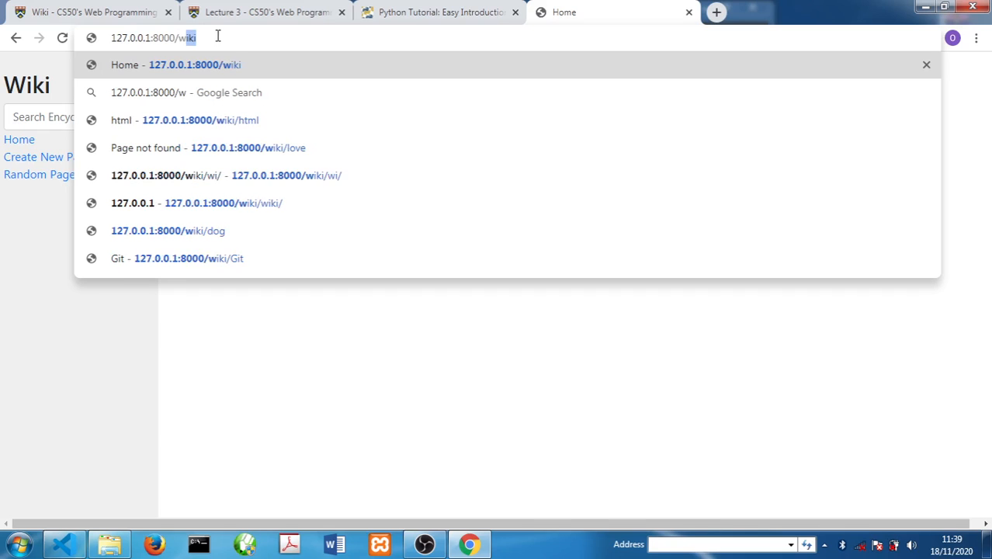
pyautogui.write('iki/')
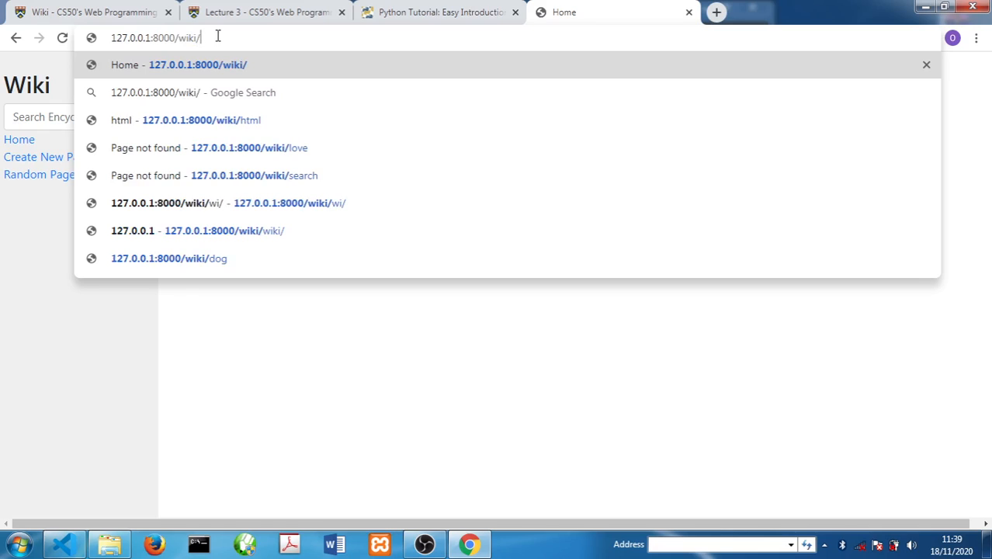
pyautogui.write('ht')
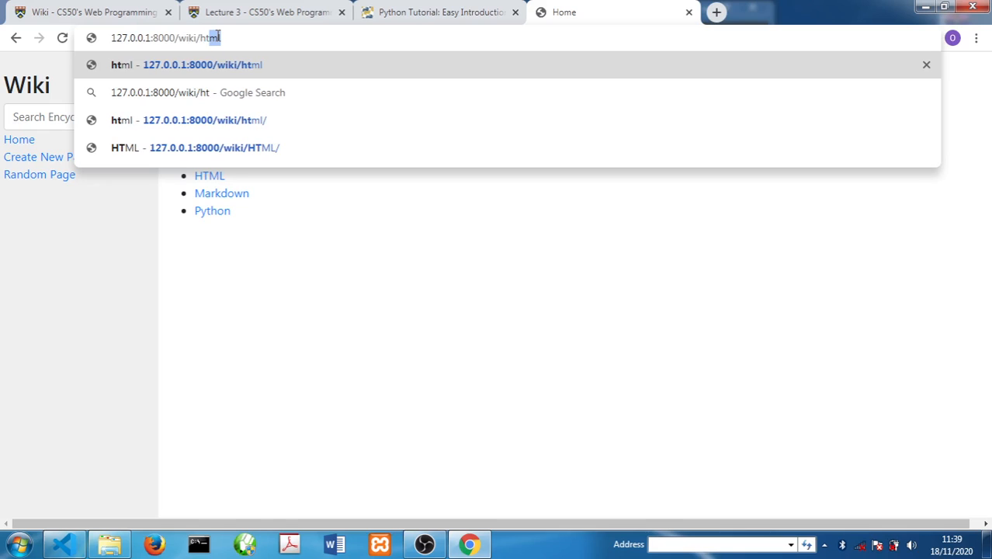
pyautogui.write('ml')
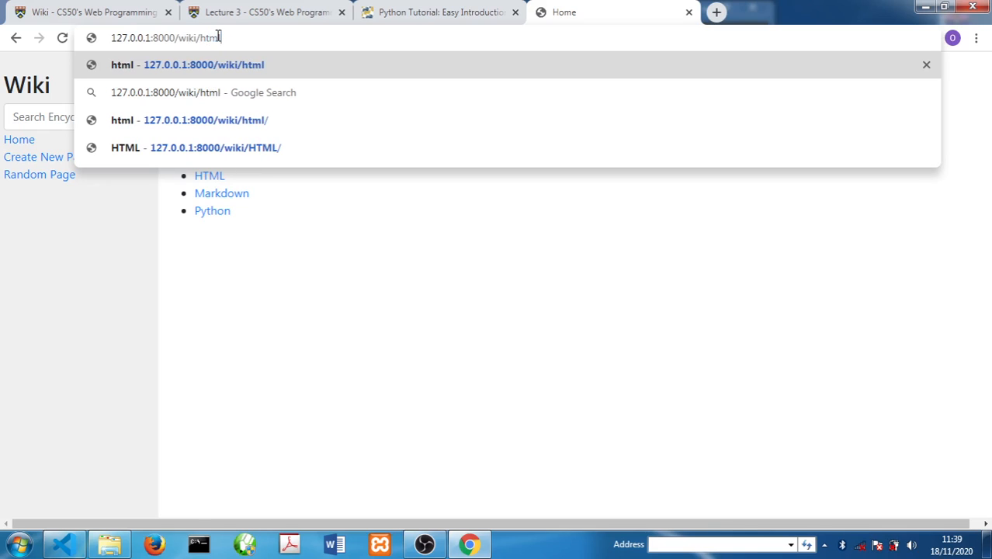
pyautogui.press('Return')
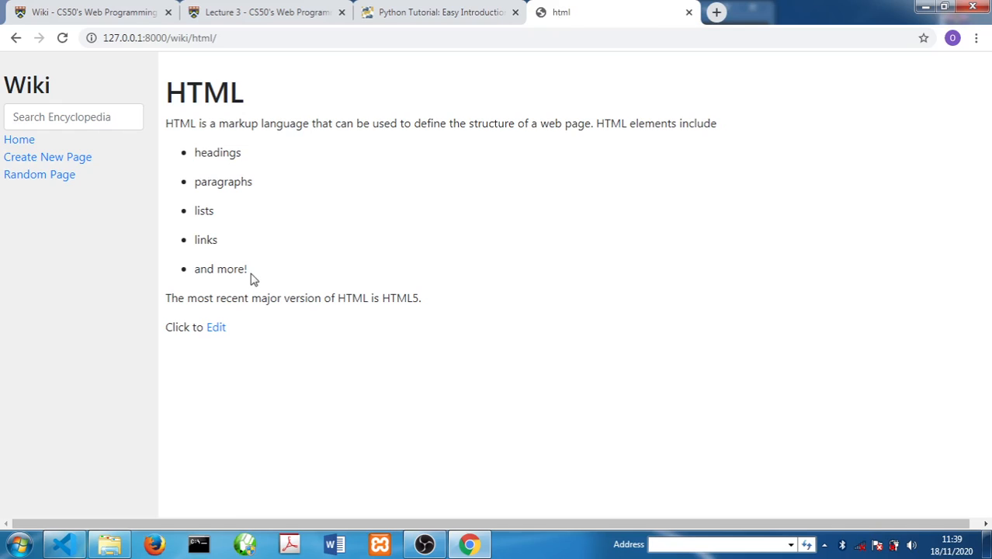
# Request a nonexistent entry by changing the address to 127.0.0.1:8000/wiki/hover/
pyautogui.click(267, 35)
pyautogui.click(268, 36)
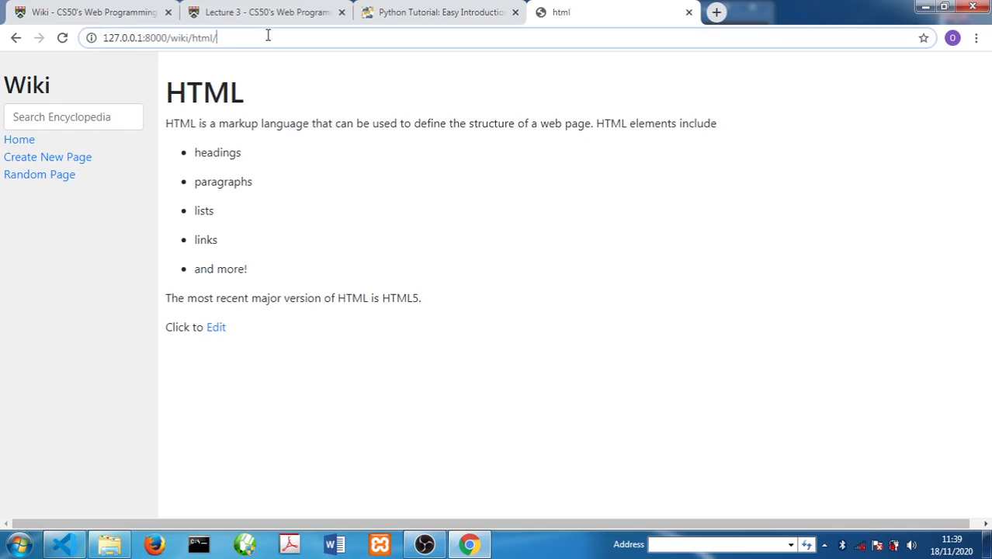
pyautogui.press('BackSpace')
pyautogui.press('BackSpace')
pyautogui.press('BackSpace')
pyautogui.press('BackSpace')
pyautogui.press('BackSpace')
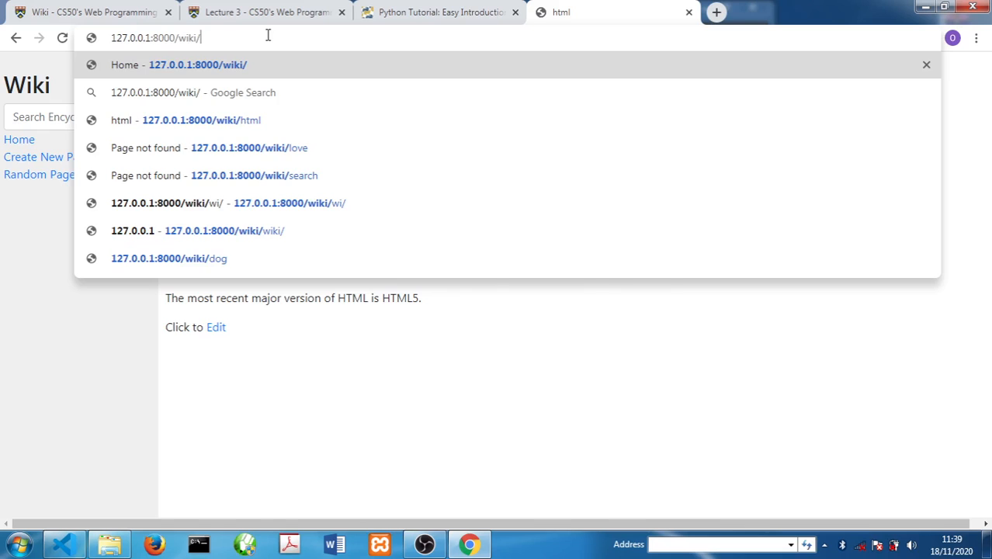
pyautogui.write('ho')
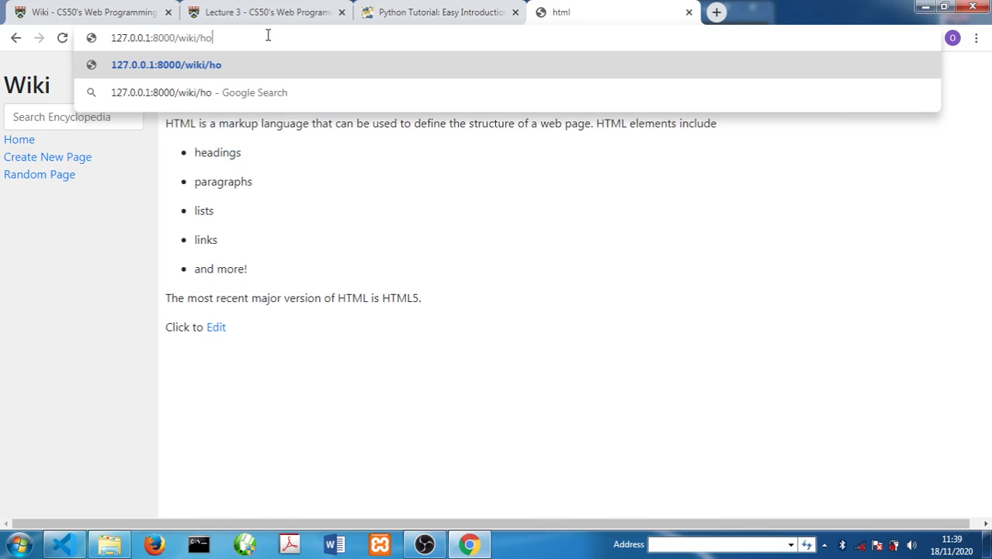
pyautogui.write('ver/')
pyautogui.press('Return')
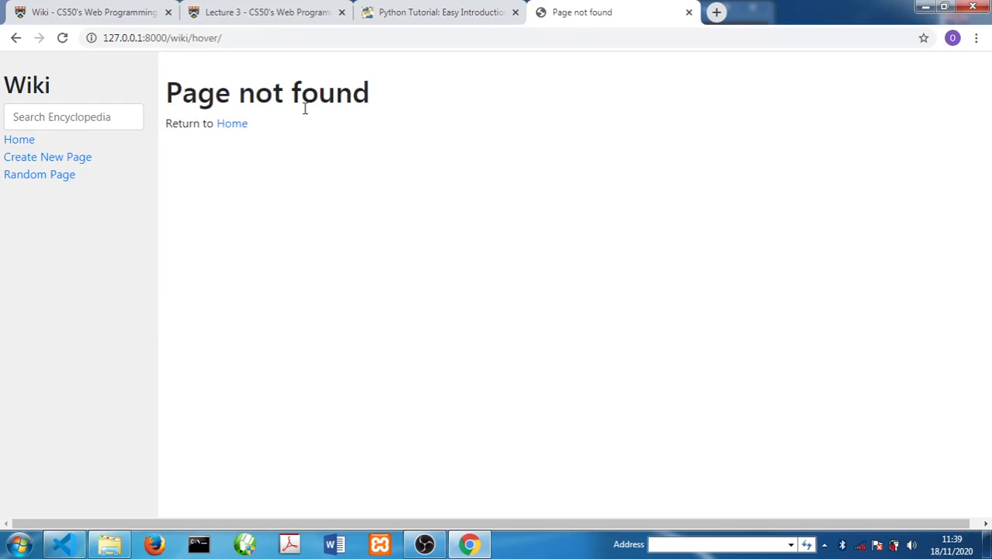
# Request the html entry without the wiki prefix by going to 127.0.0.1:8000/html
pyautogui.click(234, 38)
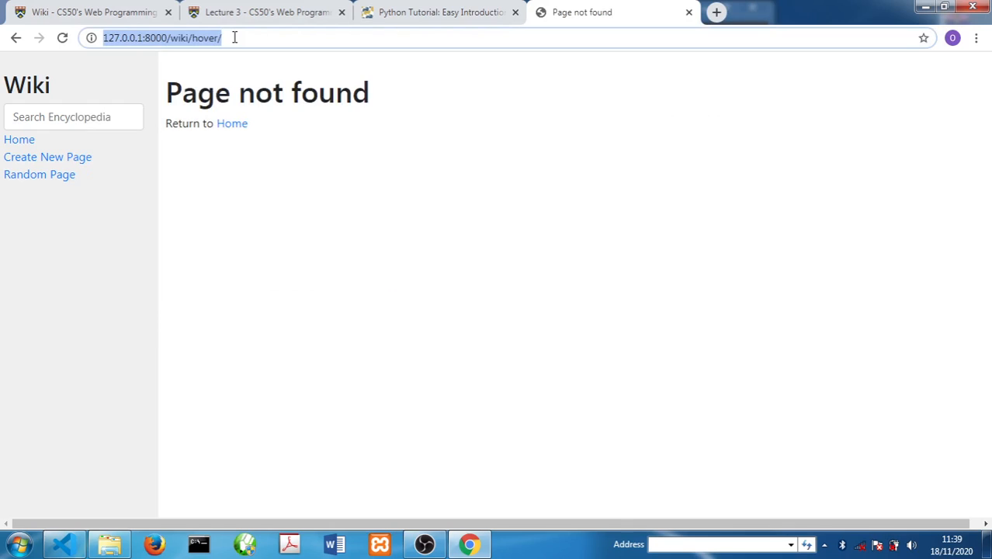
pyautogui.moveTo(233, 37); pyautogui.dragTo(174, 43)
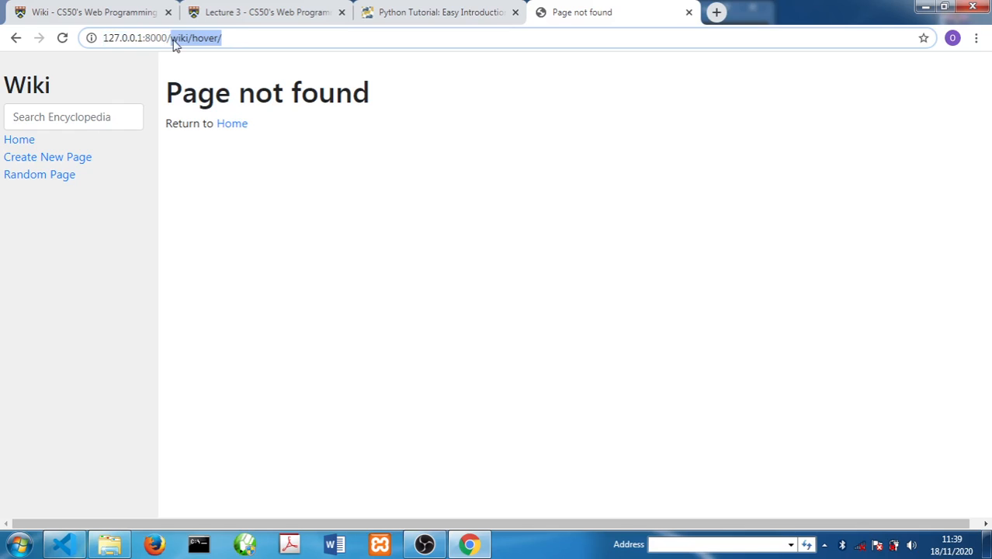
pyautogui.press('BackSpace')
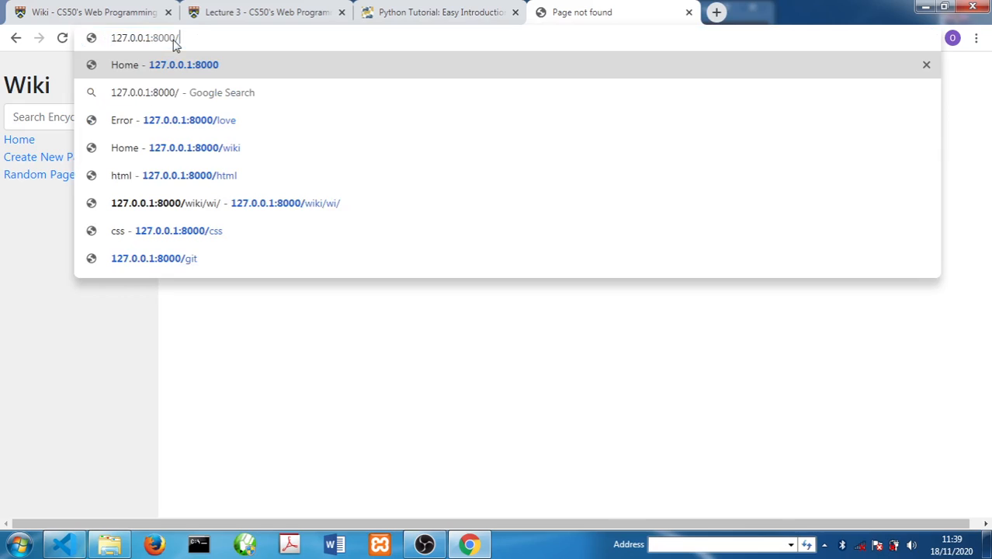
pyautogui.write('html')
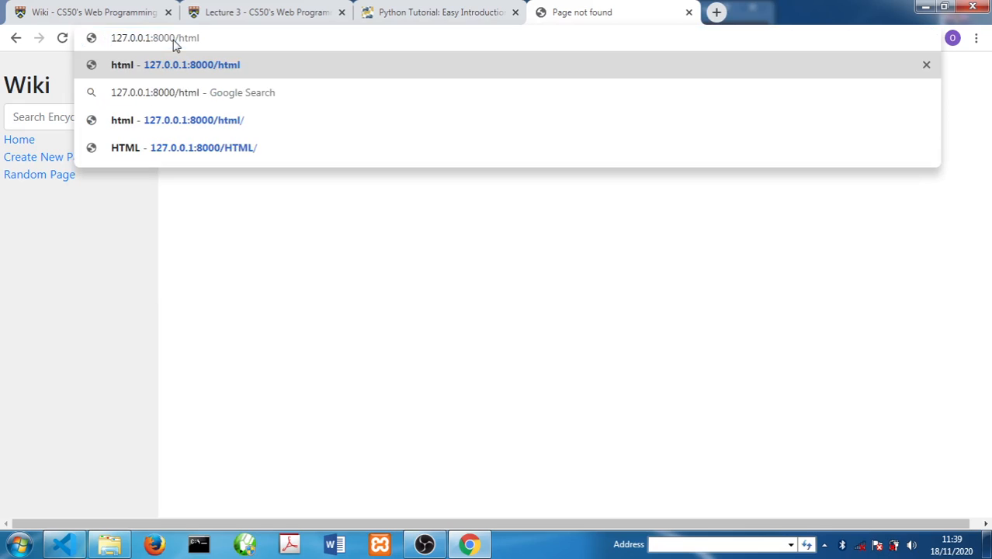
pyautogui.press('Return')
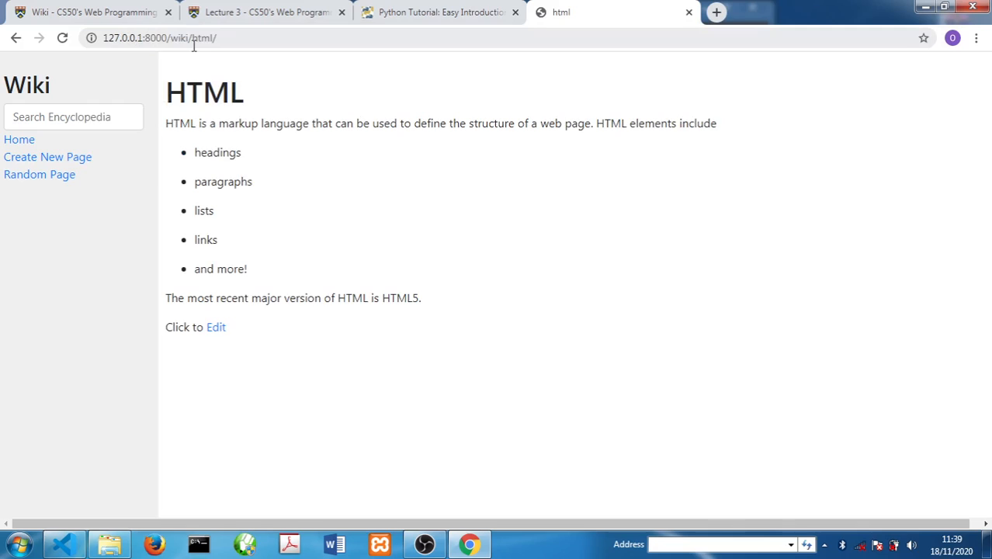
# Return to the list of all wiki pages and open the CSS entry from it
pyautogui.click(19, 140)
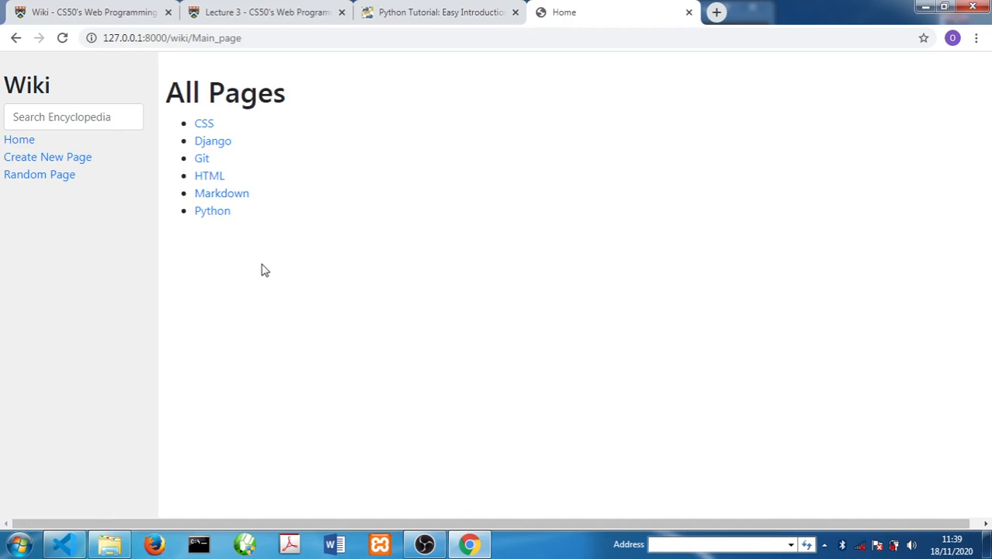
pyautogui.click(216, 143)
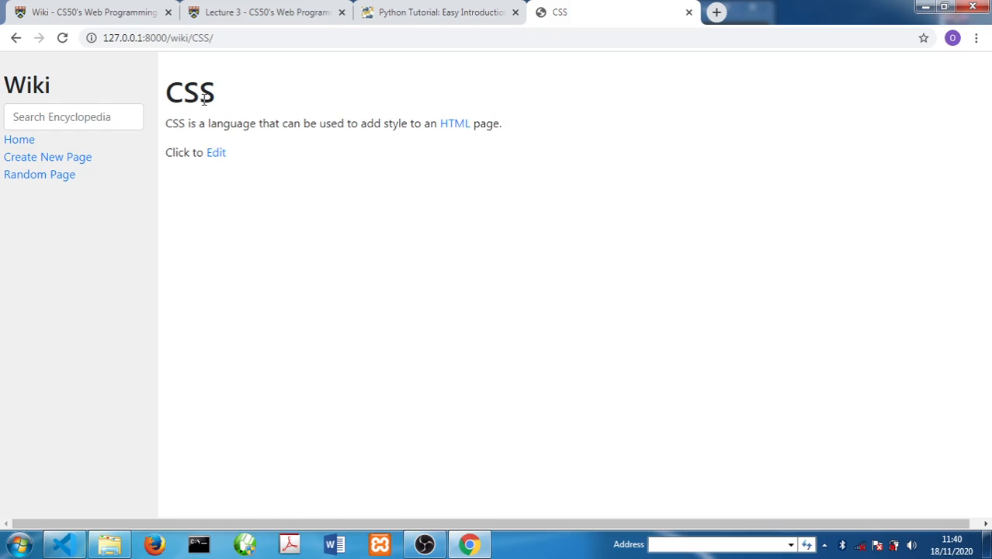
# Search the encyclopedia for "python"
pyautogui.click(109, 118)
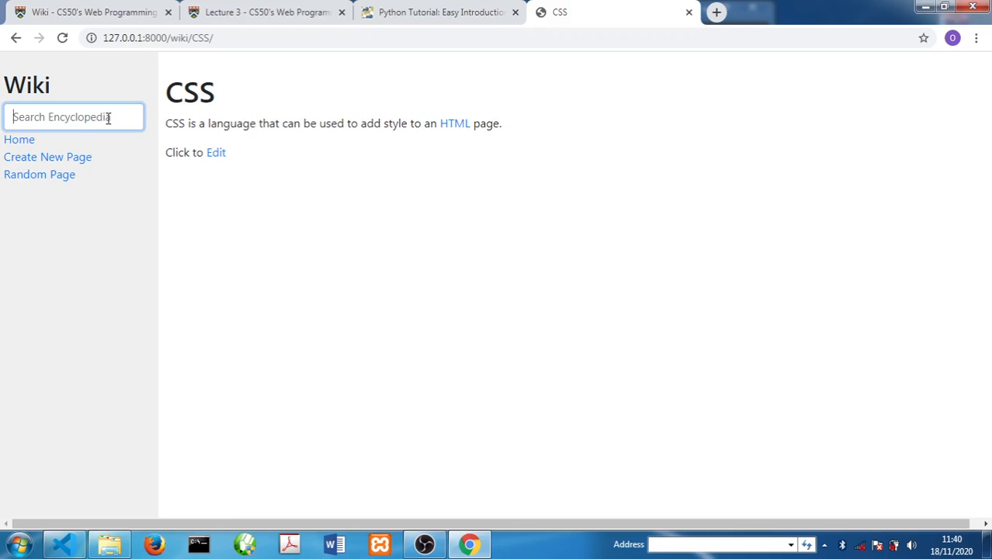
pyautogui.write('python')
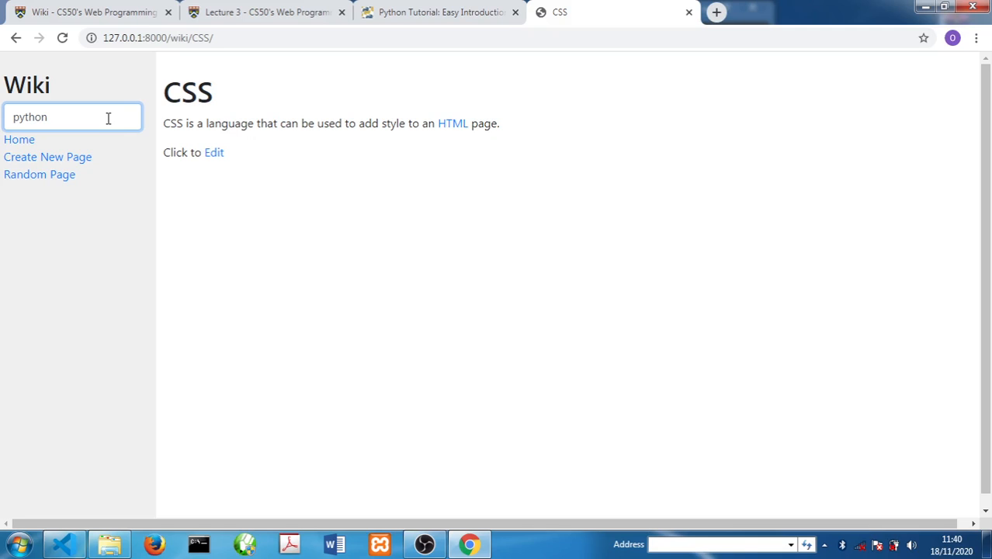
pyautogui.press('Return')
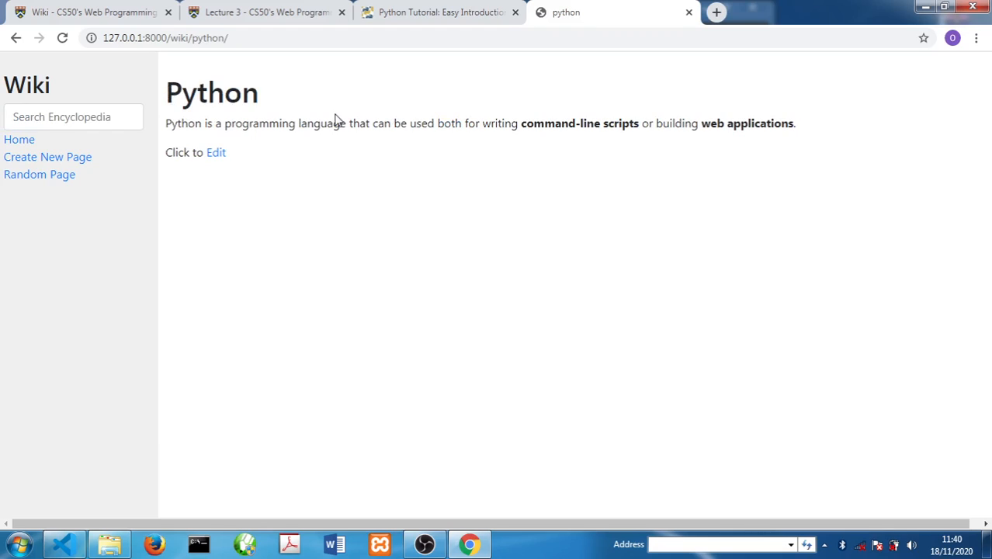
# Search the encyclopedia for the partial term "h" and open the python result
pyautogui.click(74, 118)
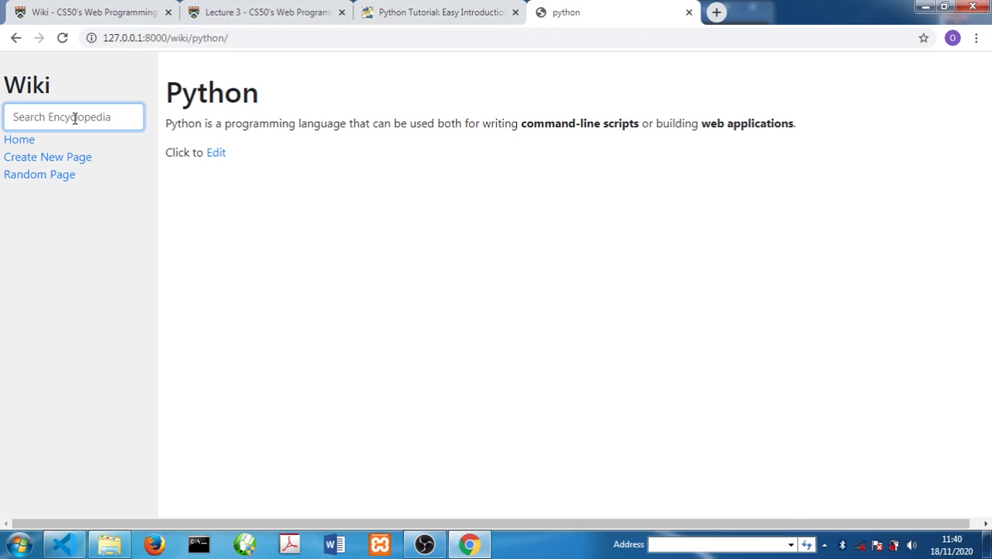
pyautogui.write('h')
pyautogui.press('Return')
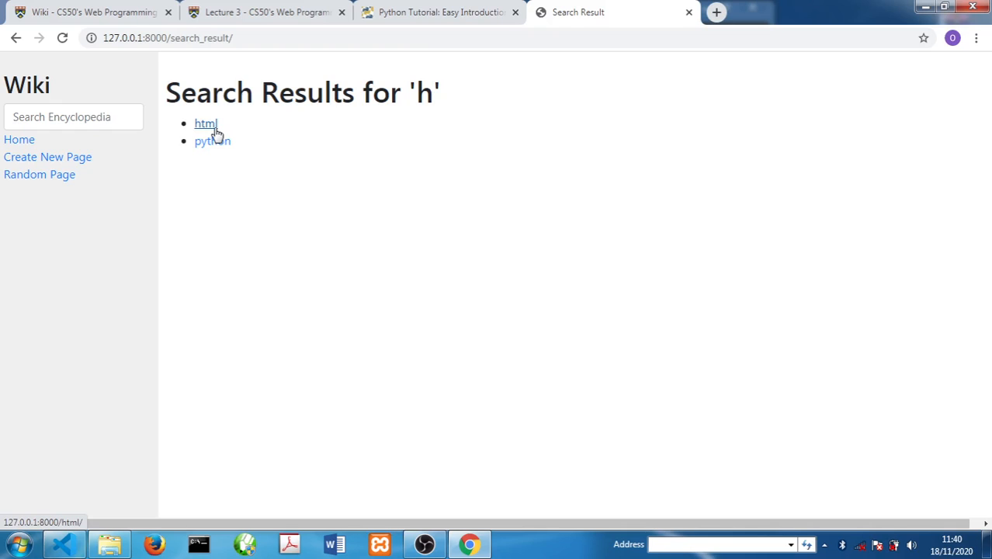
pyautogui.click(213, 140)
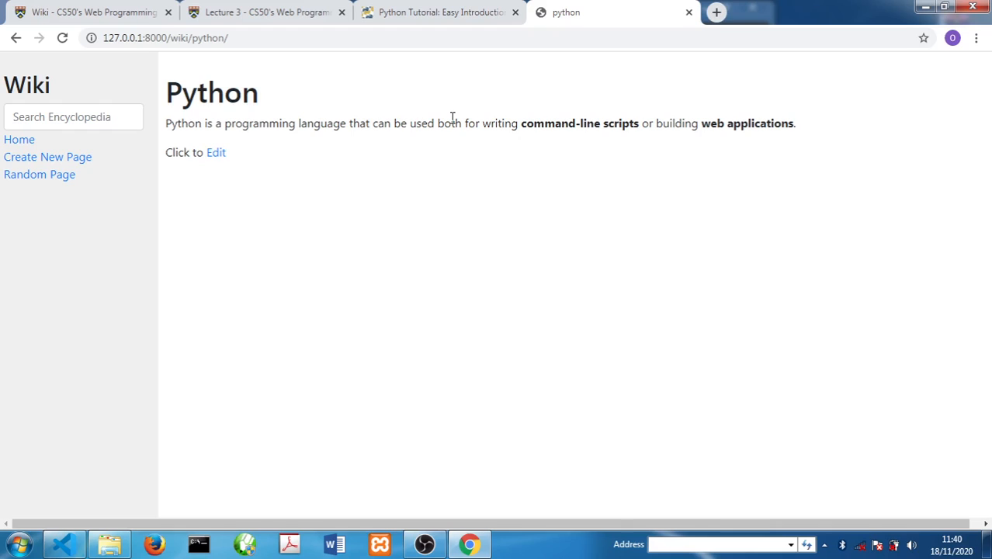
# Search the encyclopedia for "love"
pyautogui.click(93, 117)
pyautogui.write('love')
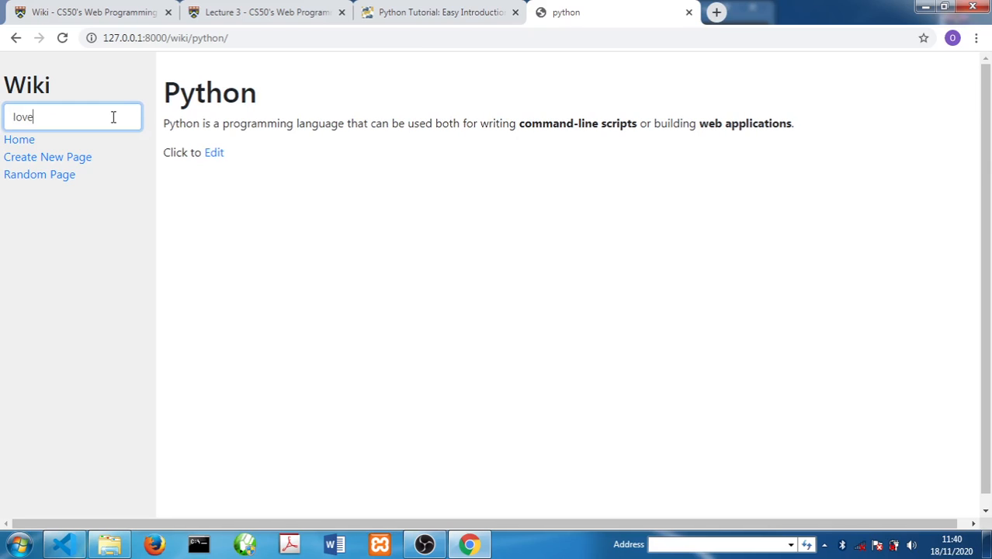
pyautogui.press('Return')
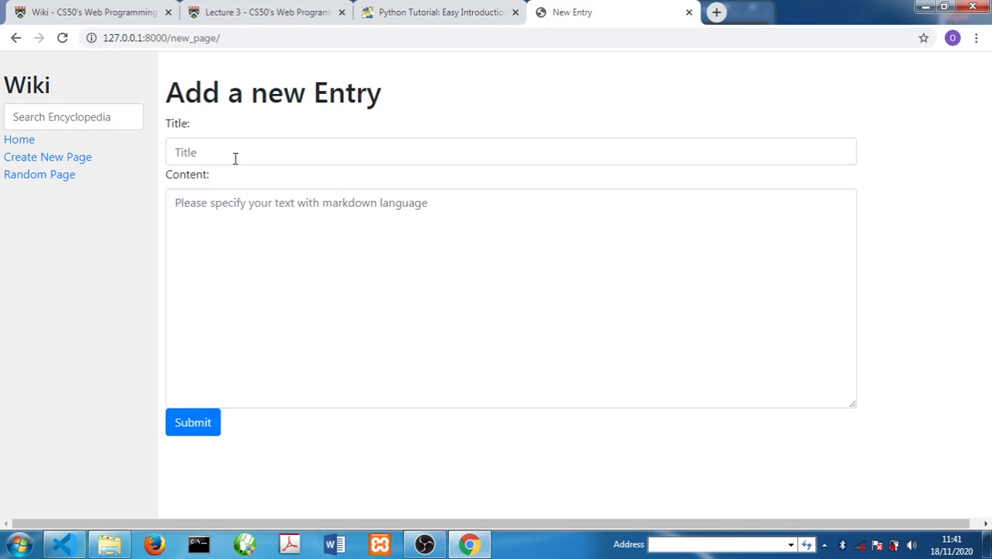
# Create a new wiki entry titled "Sample" with the content "# Heading 1" and submit it
pyautogui.click(235, 159)
pyautogui.write('Sampl')
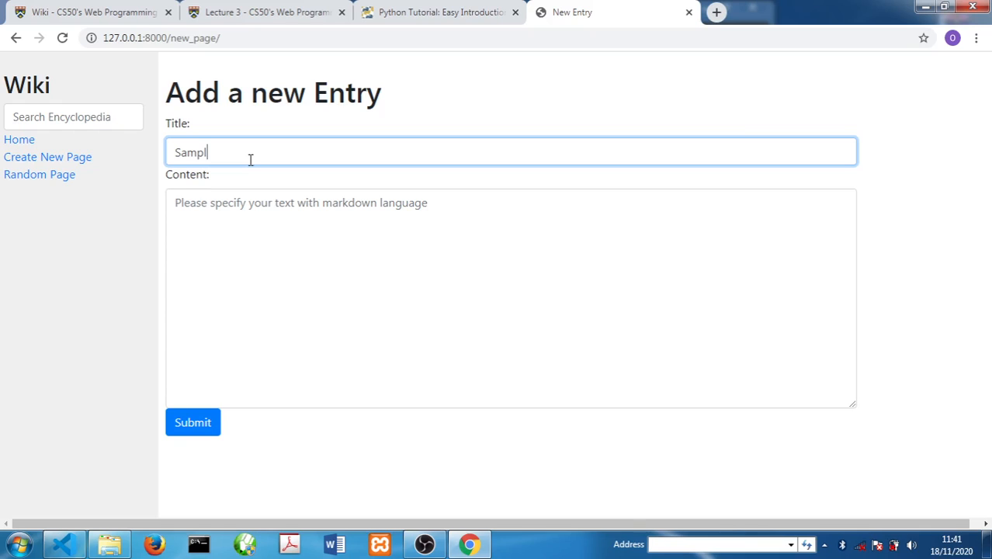
pyautogui.write('e')
pyautogui.click(241, 219)
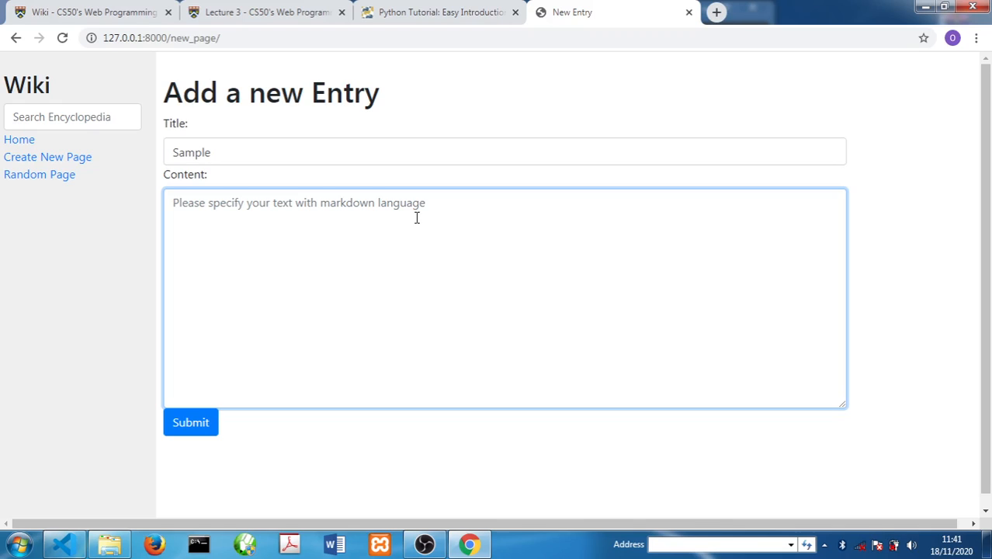
pyautogui.write('# Heading 1')
pyautogui.click(206, 429)
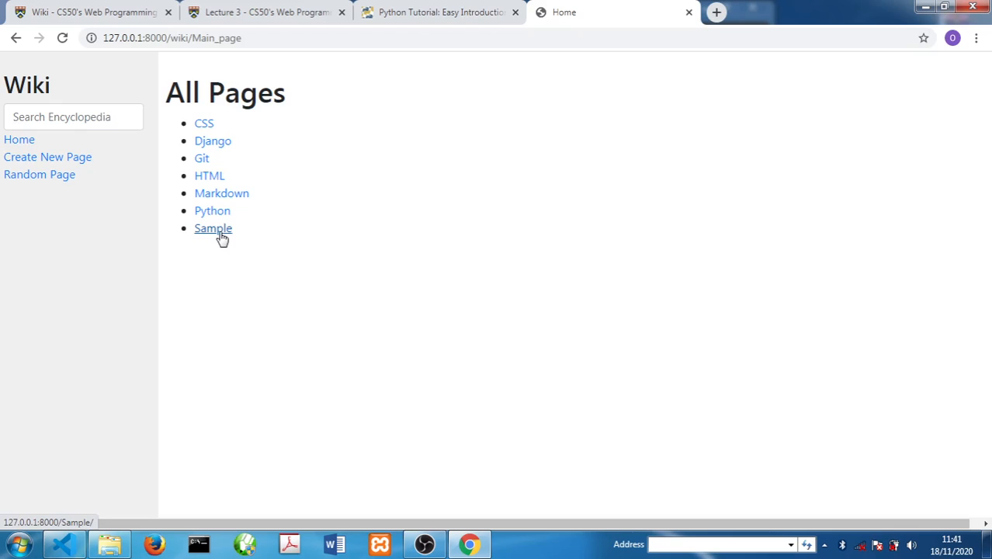
# Try to add another entry titled "html", and open the existing html entry for editing
pyautogui.hotkey('alt', 'Left')
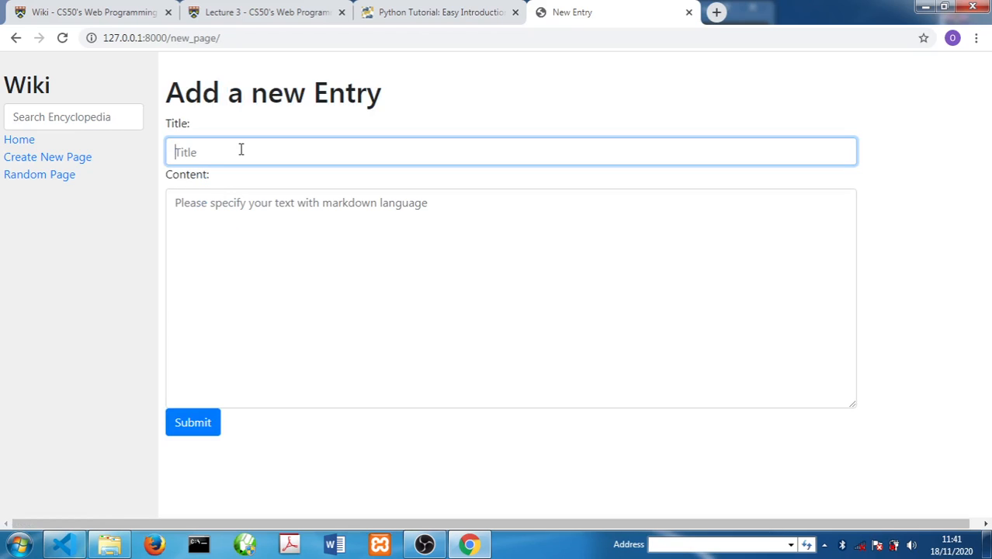
pyautogui.write('htm')
pyautogui.write('l')
pyautogui.press('Return')
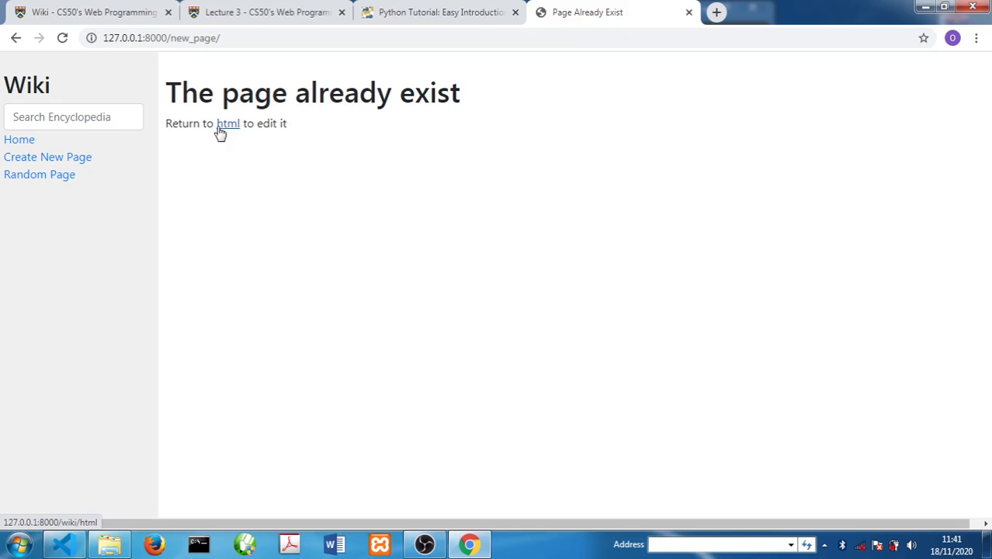
pyautogui.click(227, 126)
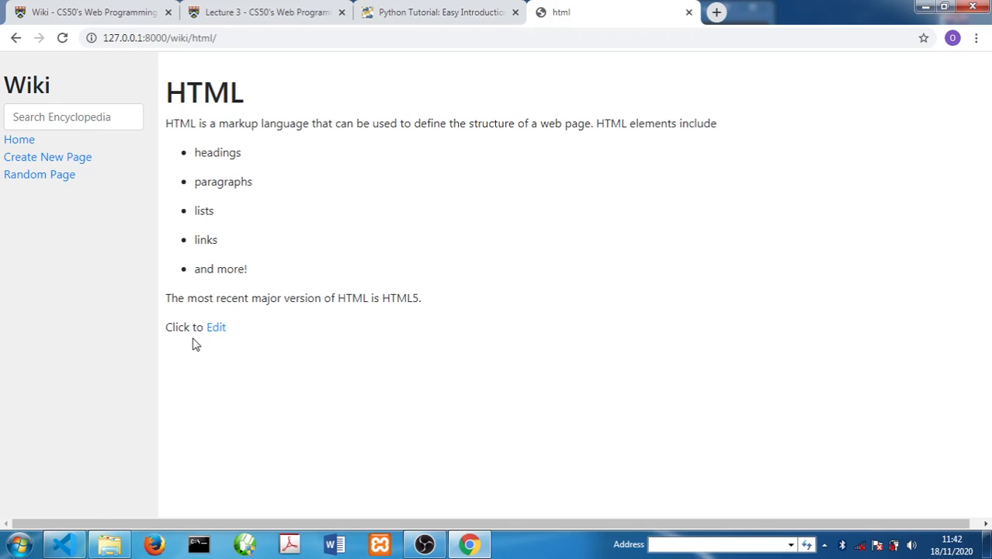
pyautogui.click(216, 327)
# Open the Sample entry from the page list and edit its content to add the bold text "Bold" below the heading
pyautogui.click(219, 237)
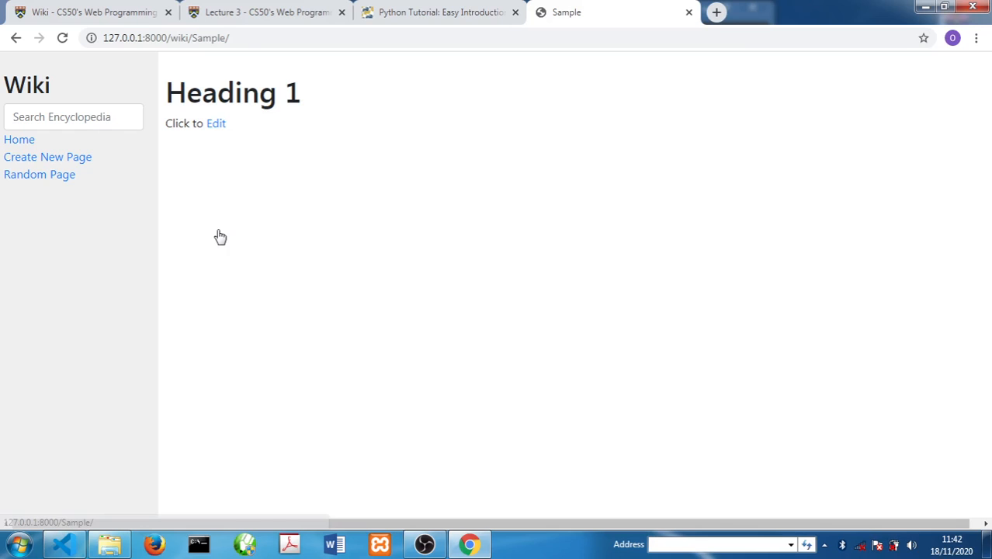
pyautogui.click(220, 236)
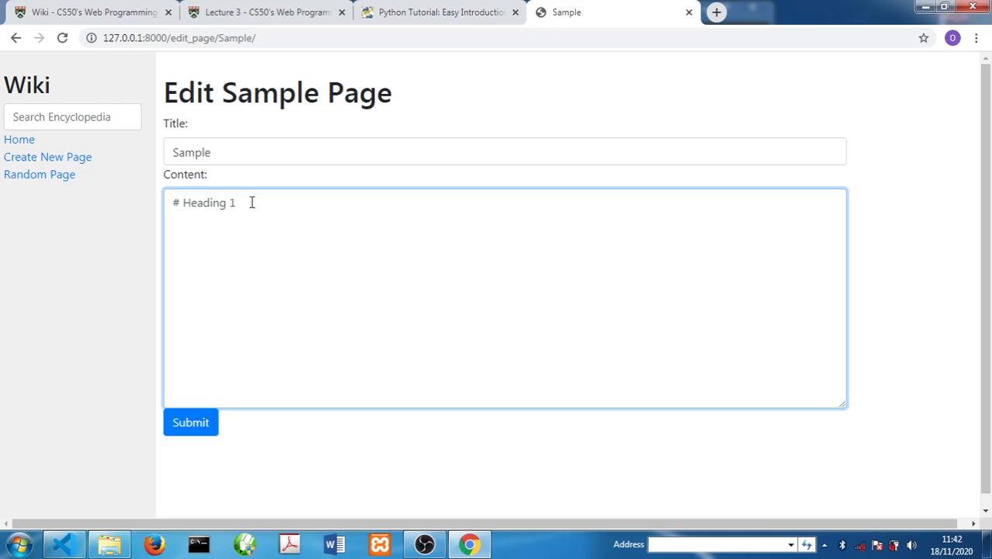
pyautogui.hotkey('alt', 'Left')
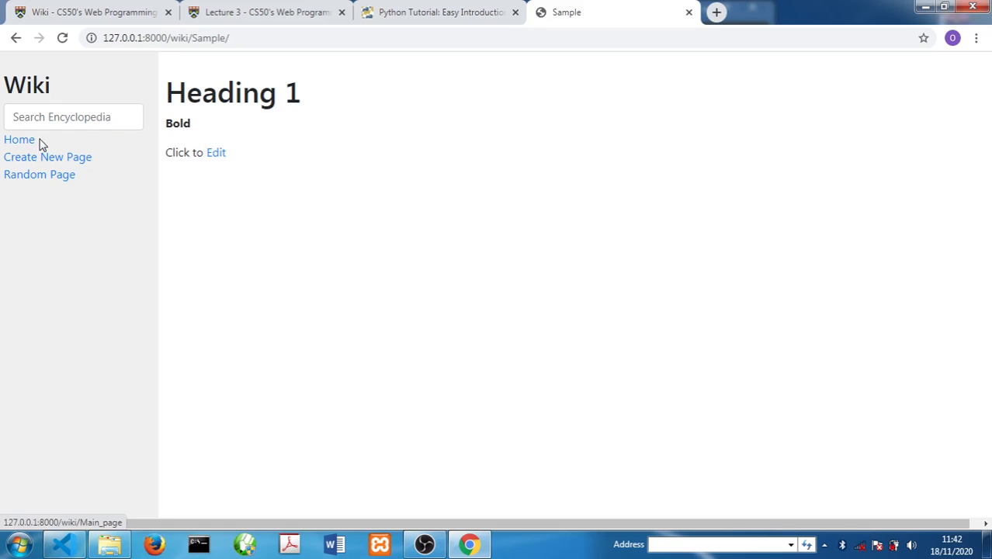
# Open a random wiki page
pyautogui.click(31, 179)
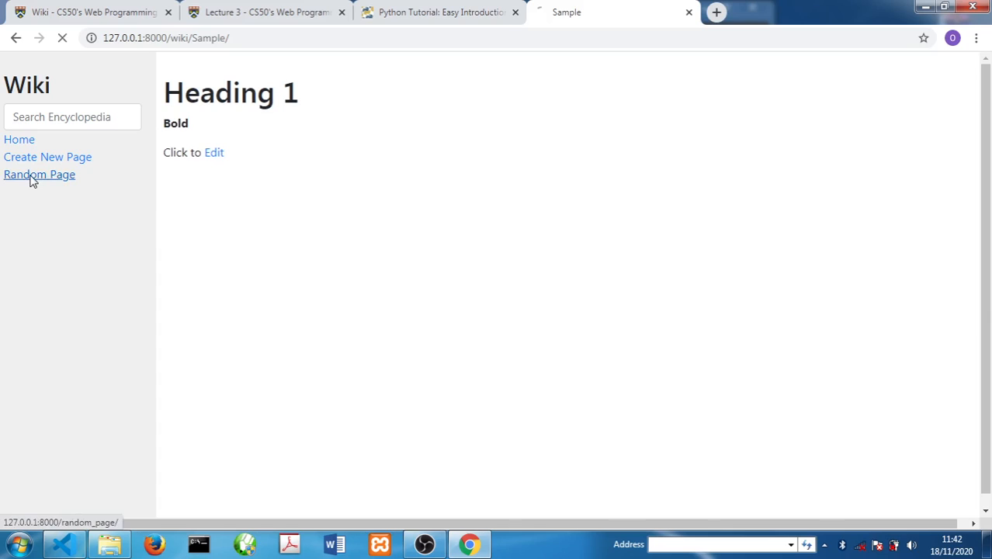